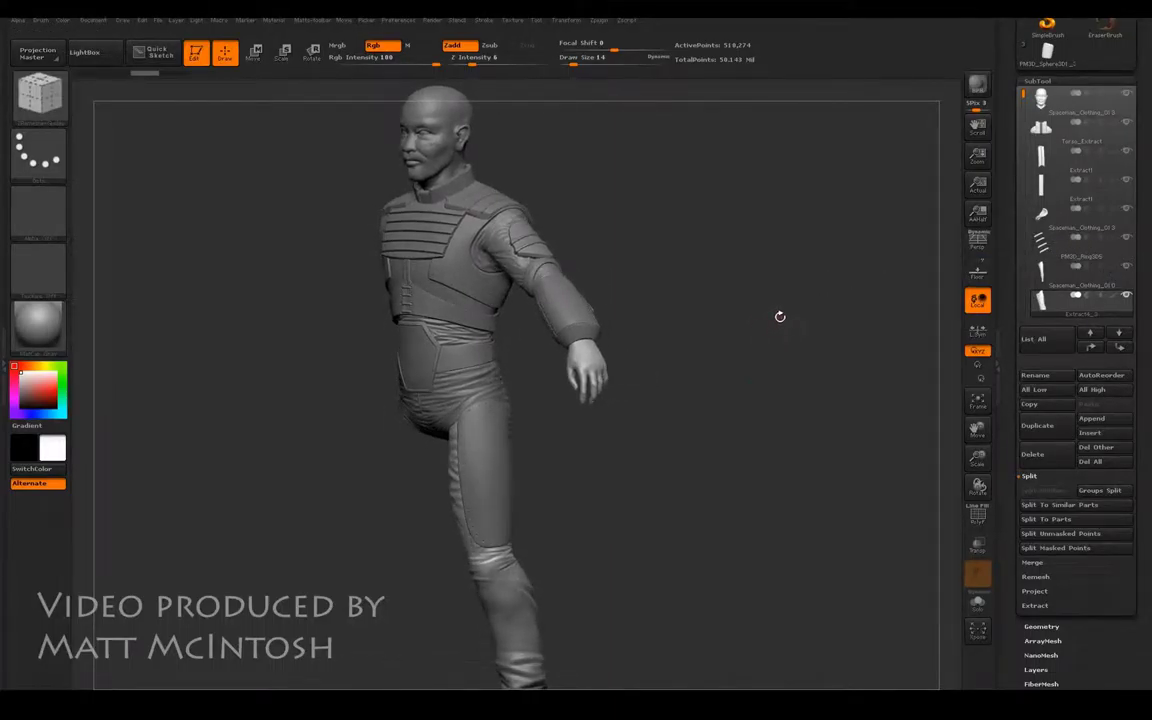
Examine the suit's leg and thigh panel from several angles and review the subtool and ZRemesher settings.
drag(789, 316, 880, 320)
drag(977, 456, 987, 482)
drag(975, 434, 914, 393)
mouse_move(679, 404)
mouse_down()
mouse_move(705, 396)
mouse_move(707, 414)
mouse_move(772, 406)
mouse_move(714, 423)
mouse_up()
click(1041, 626)
click(1052, 224)
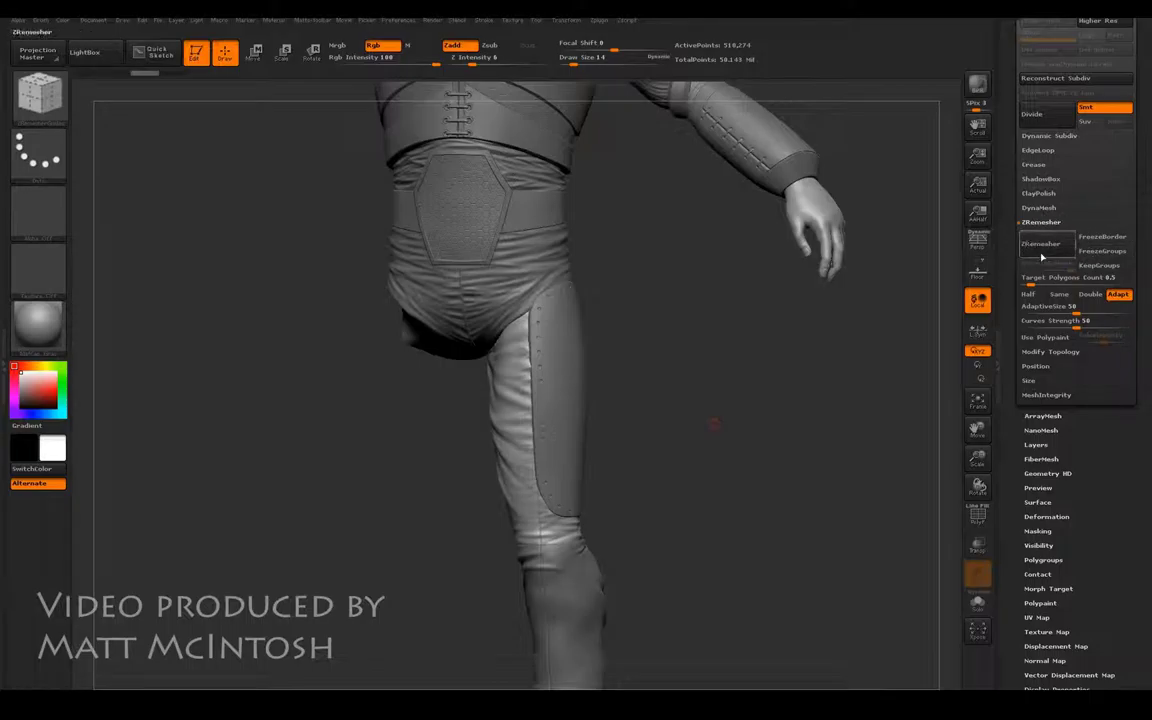
click(1041, 244)
scroll(1145, 190, up, 5)
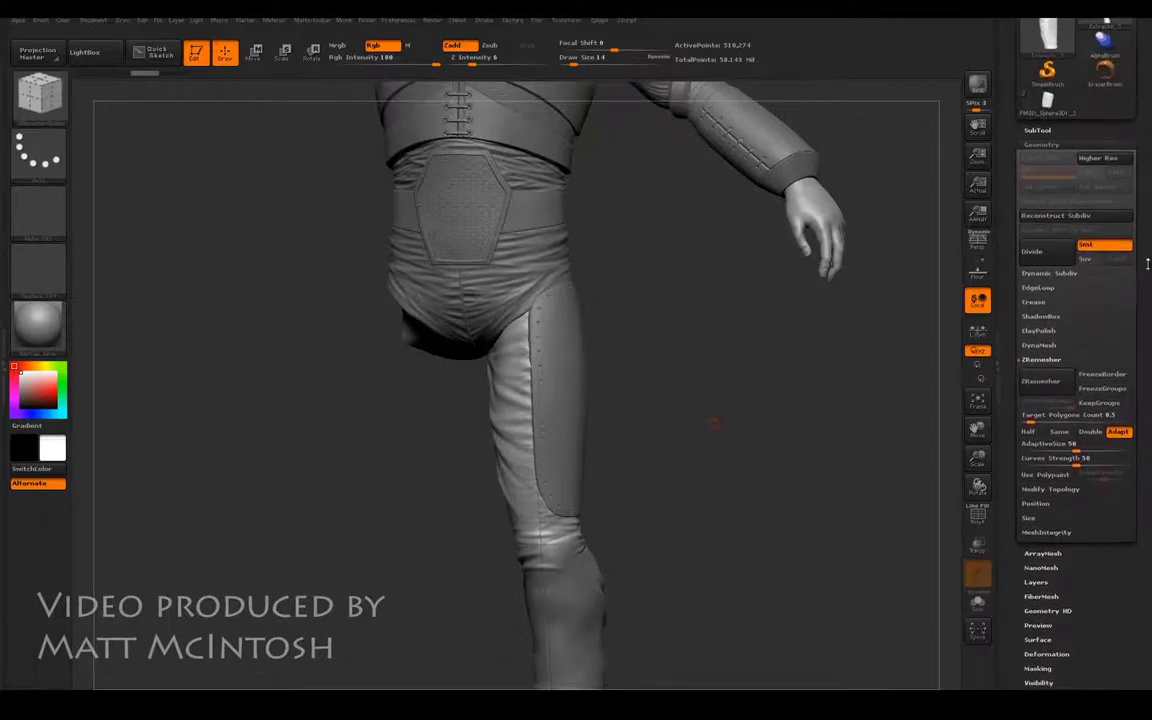
click(1053, 203)
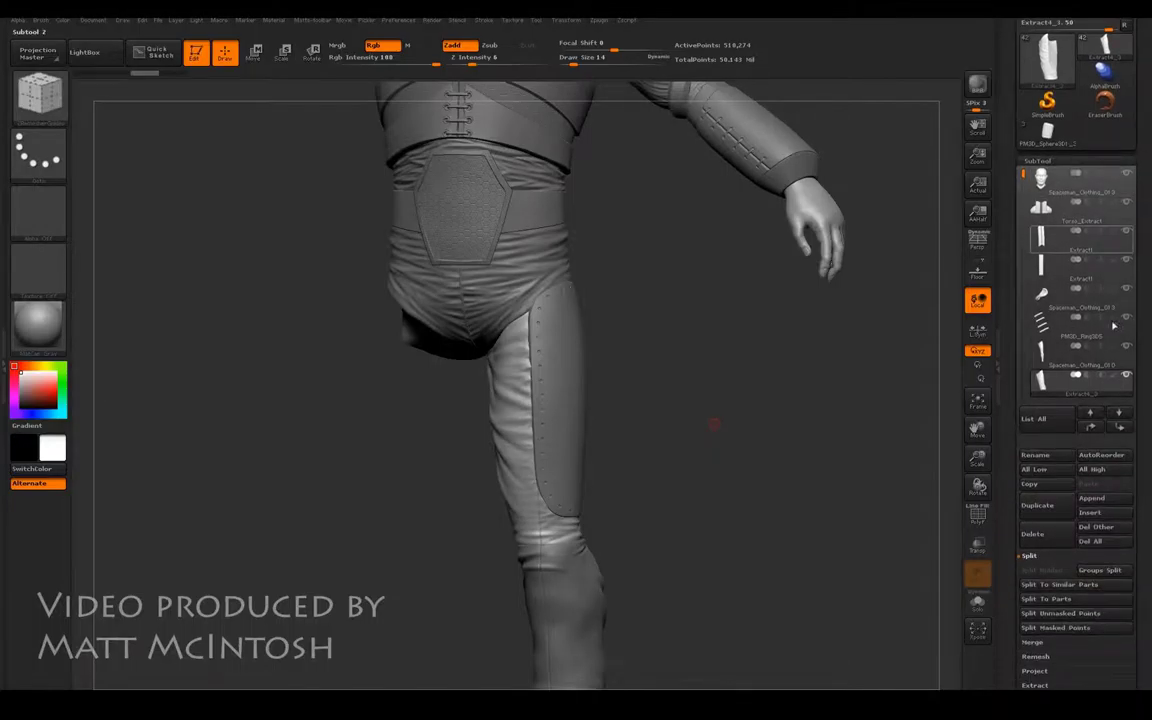
drag(682, 437, 818, 375)
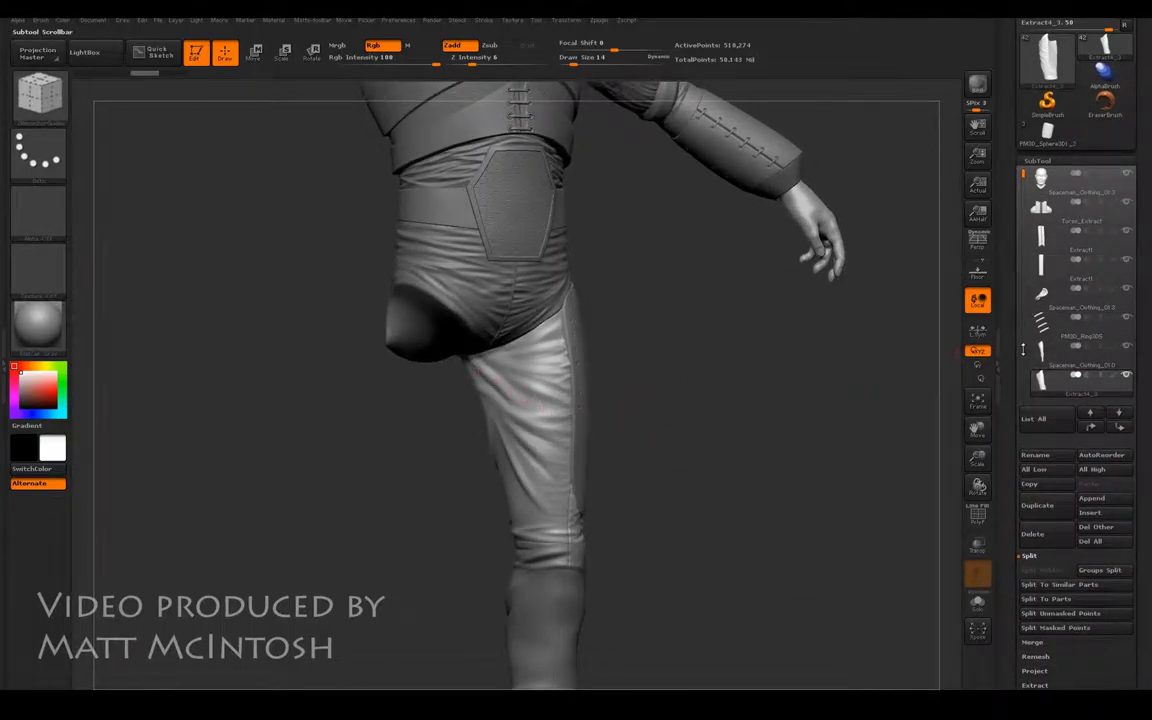
drag(812, 402, 732, 414)
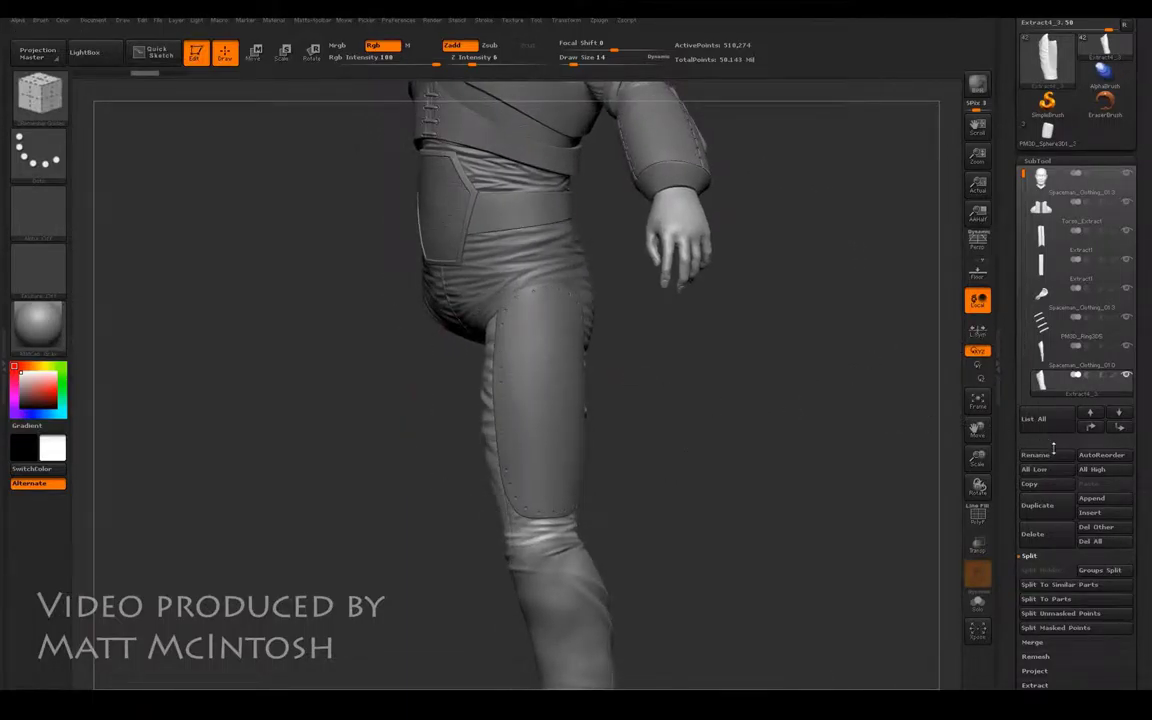
scroll(1013, 440, down, 2)
scroll(1013, 440, down, 10)
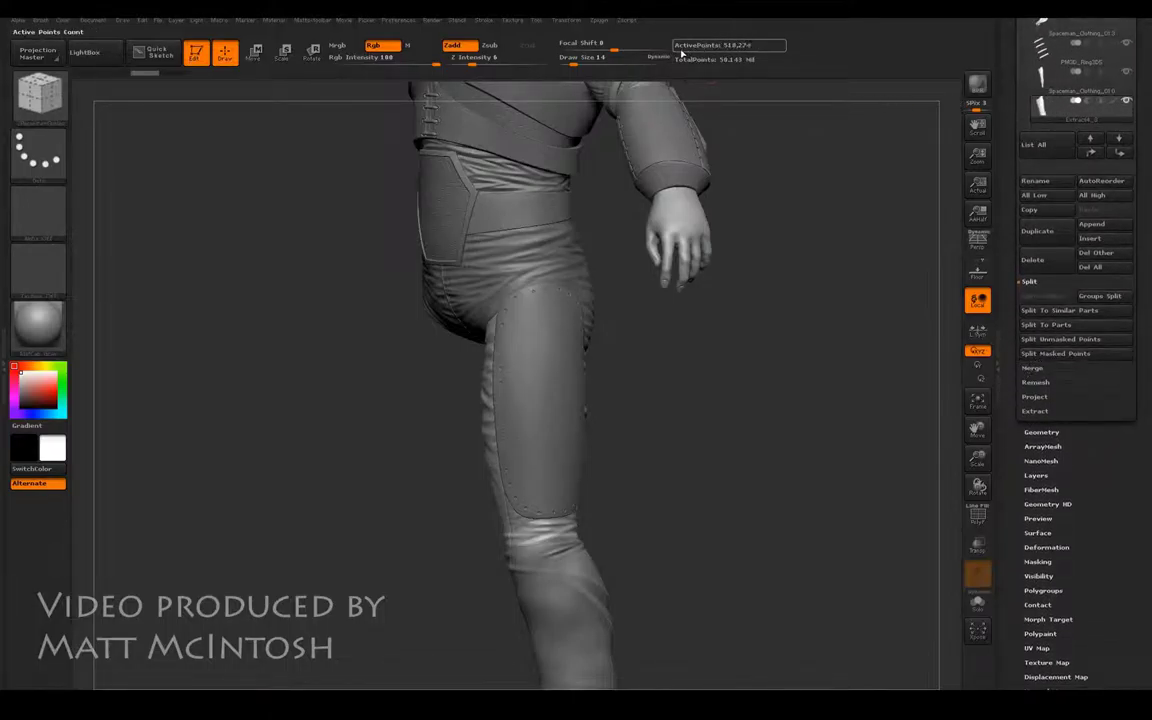
Pre-process the selected thigh cloth subtool in Decimation Master and decimate it to 10 percent.
click(598, 20)
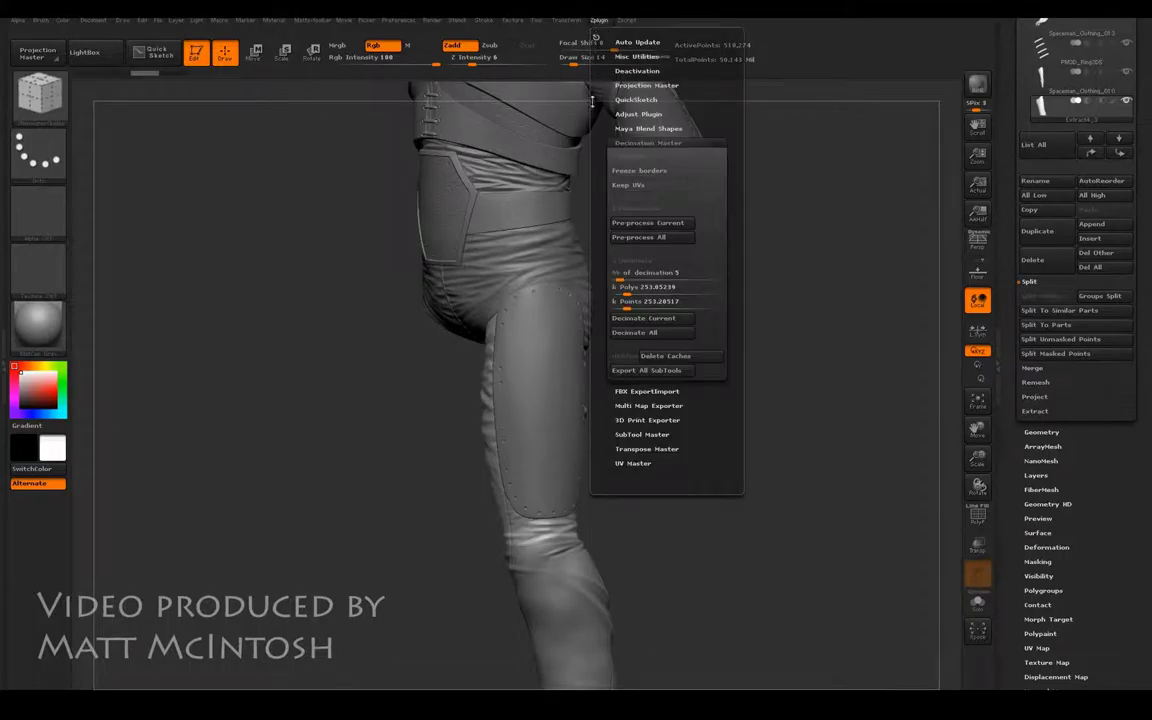
key(shift)
drag(633, 272, 643, 273)
click(638, 272)
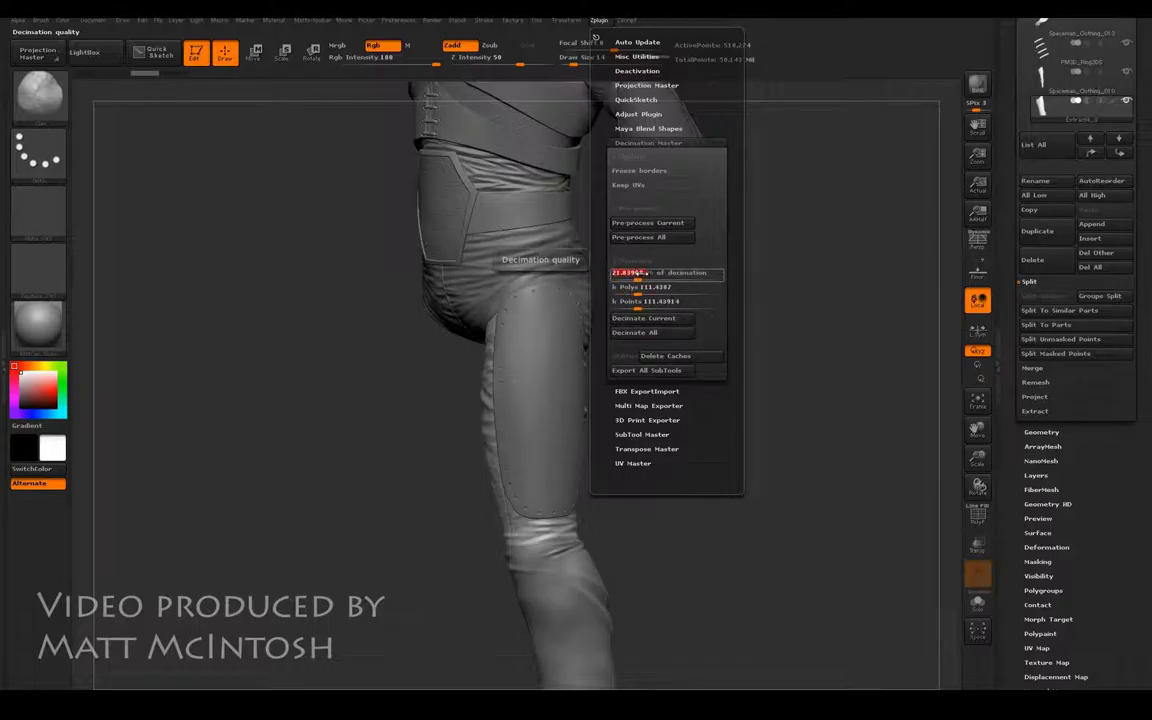
text(10)
key(Return)
click(655, 237)
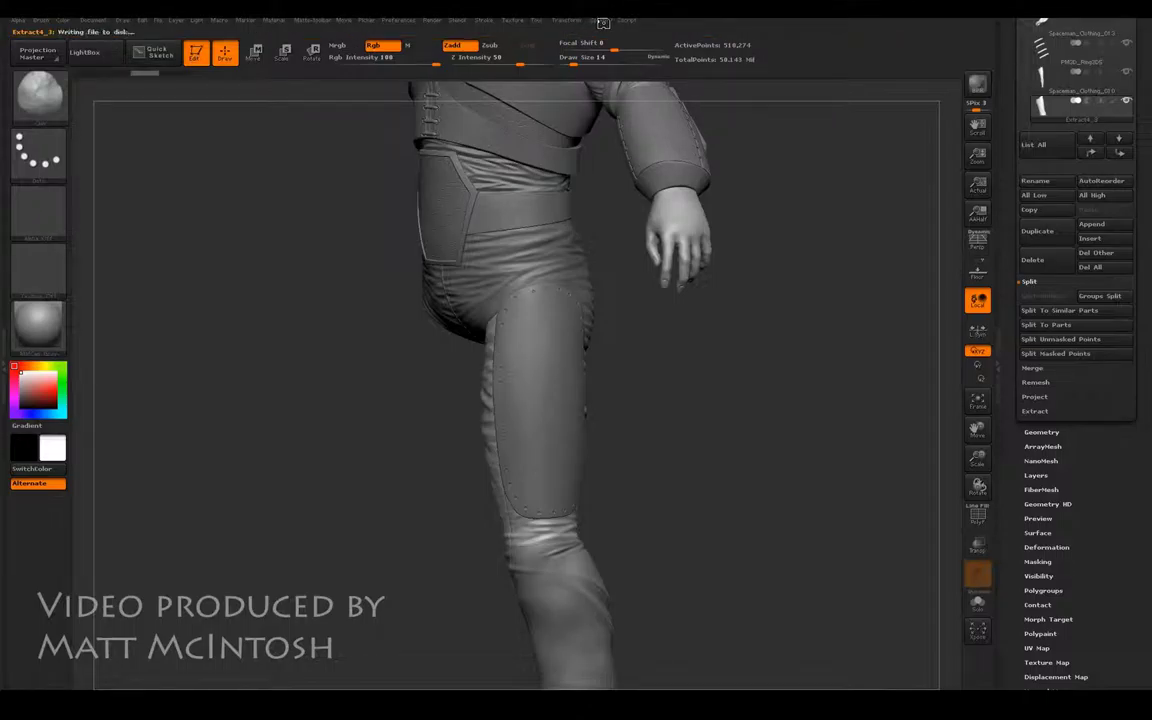
click(600, 20)
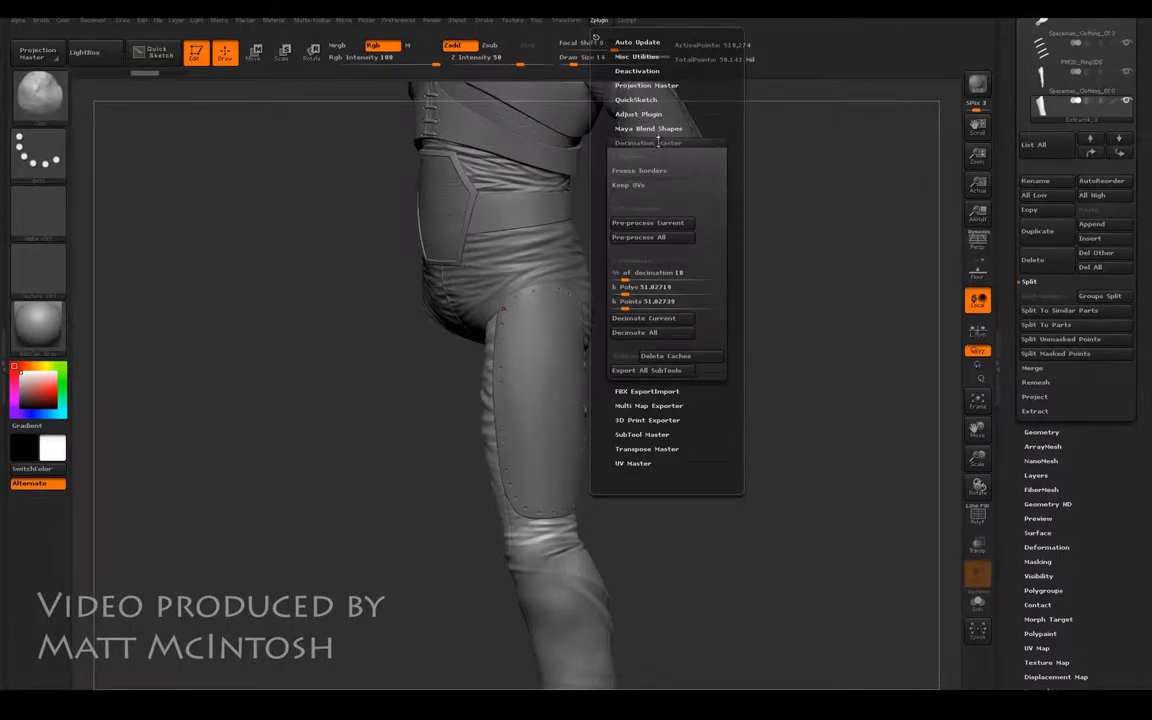
click(645, 318)
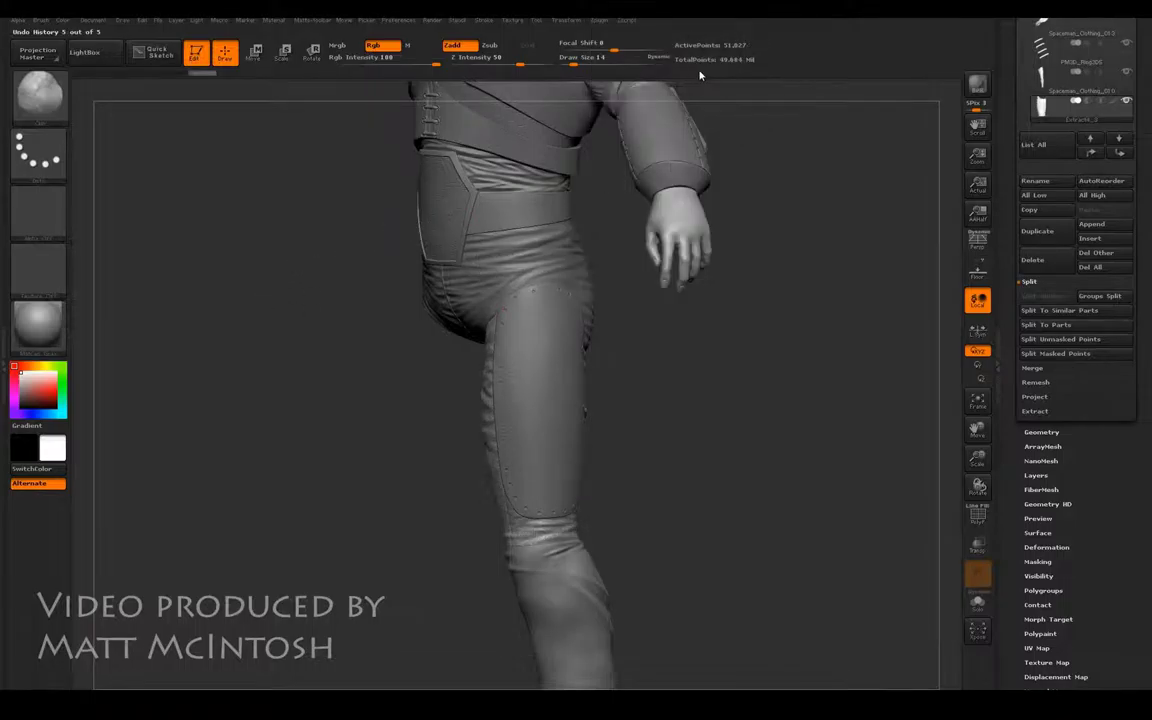
Isolate the decimated thigh cloth piece by hiding all other subtools and check its wireframe and folds up close.
drag(797, 309, 825, 305)
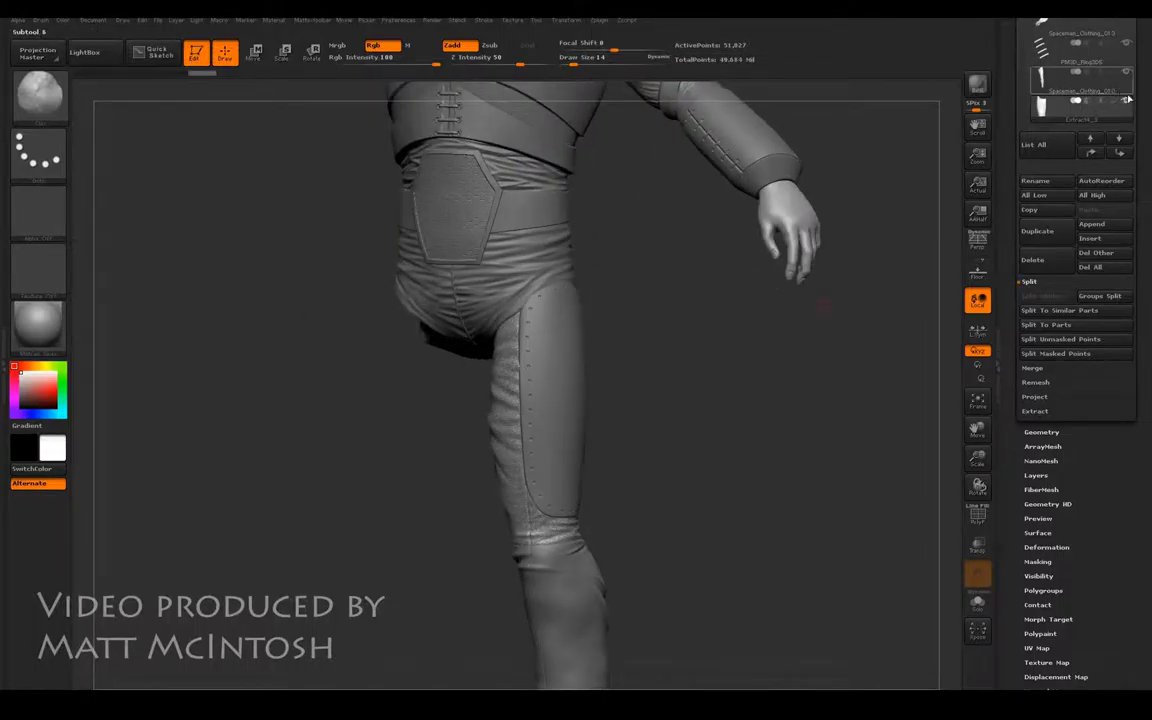
click(1126, 100)
drag(761, 368, 674, 386)
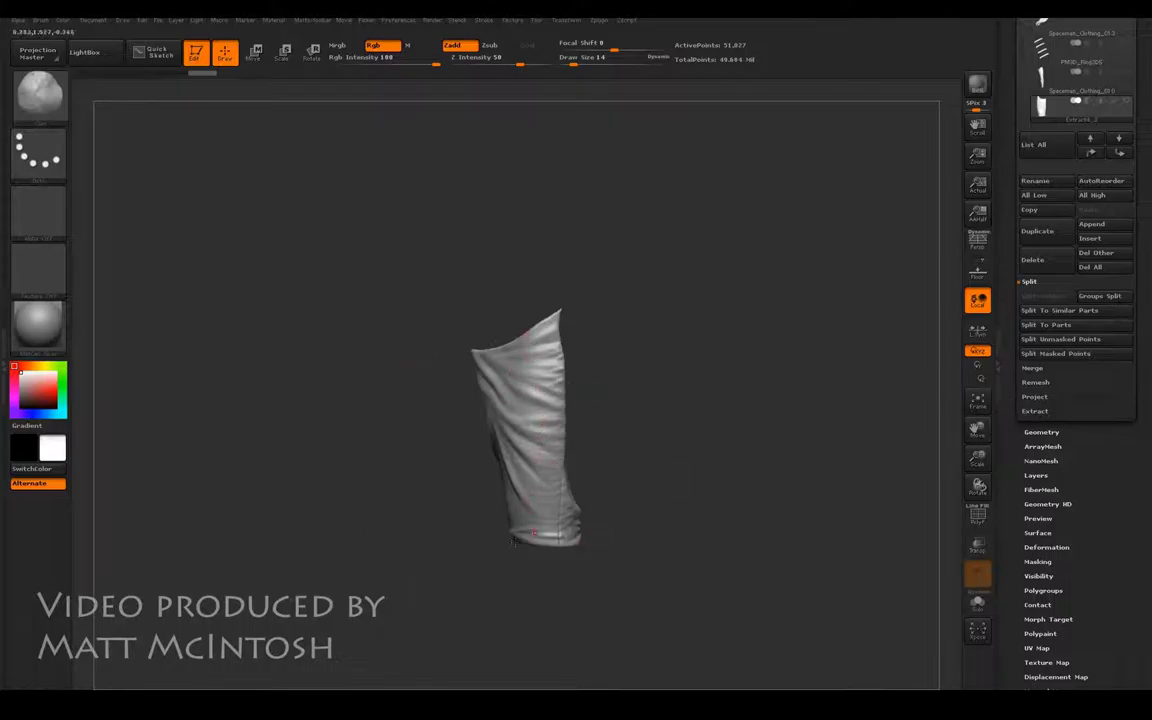
click(979, 515)
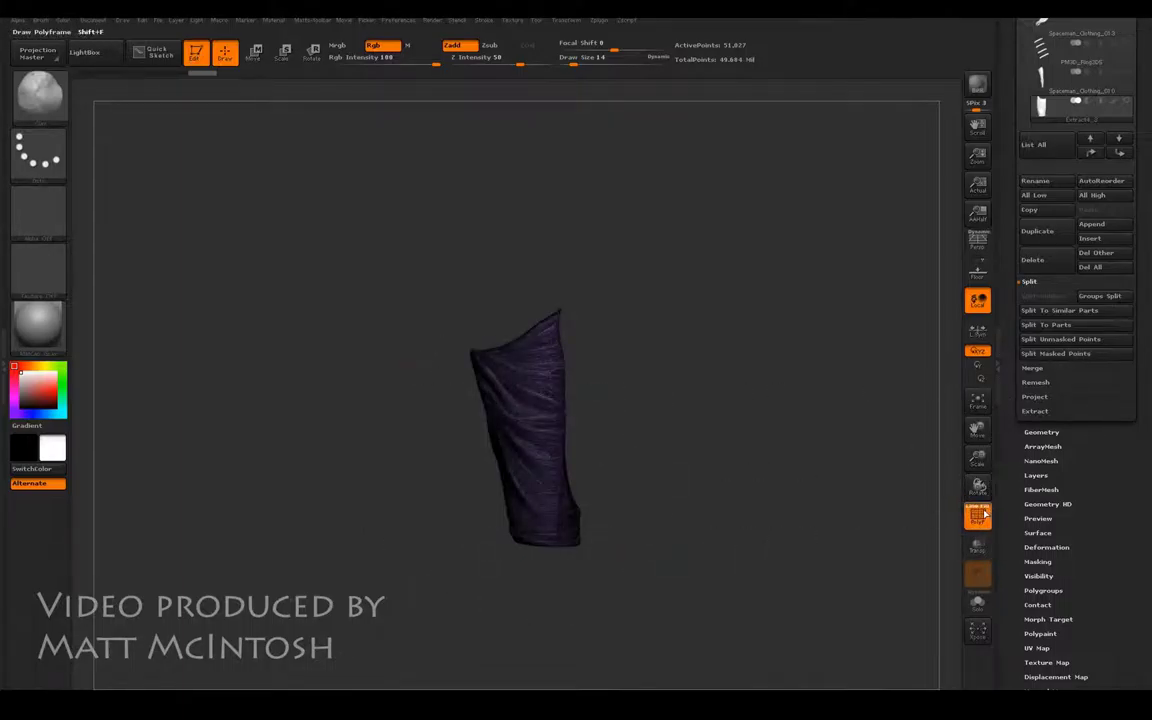
click(979, 515)
drag(979, 458, 995, 484)
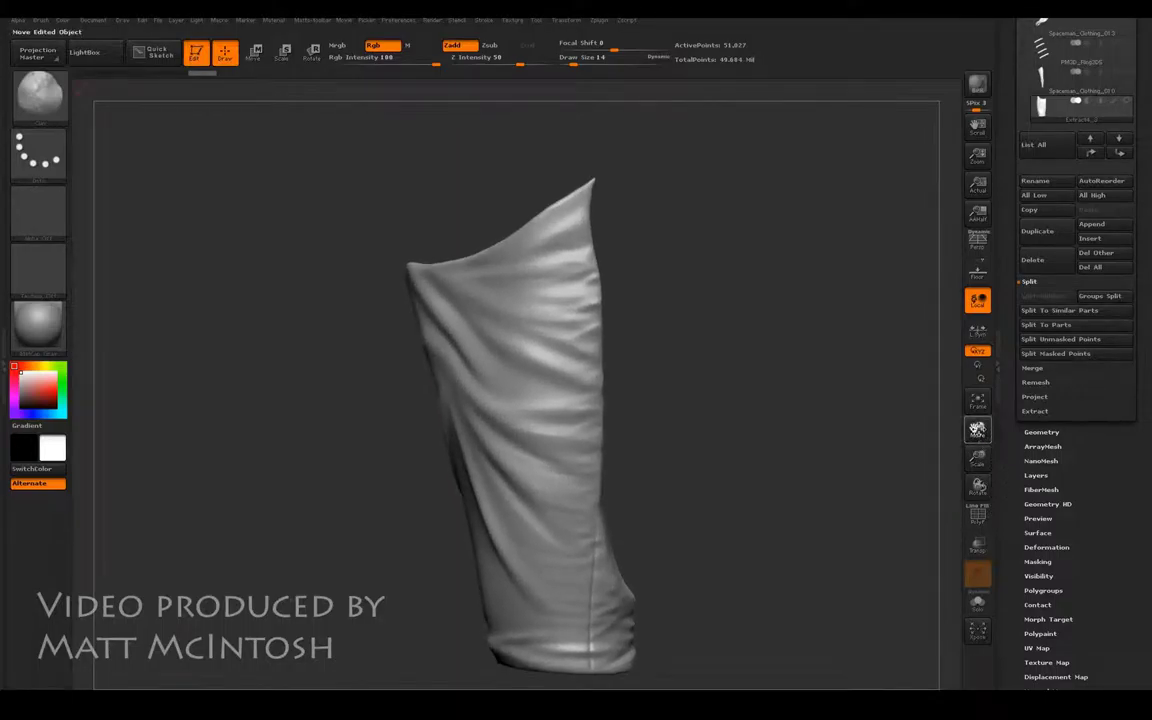
drag(979, 431, 965, 397)
drag(875, 408, 840, 403)
Remesh the thigh cloth piece with ZRemesher at a target polygon count of 2.
drag(1105, 483, 1086, 379)
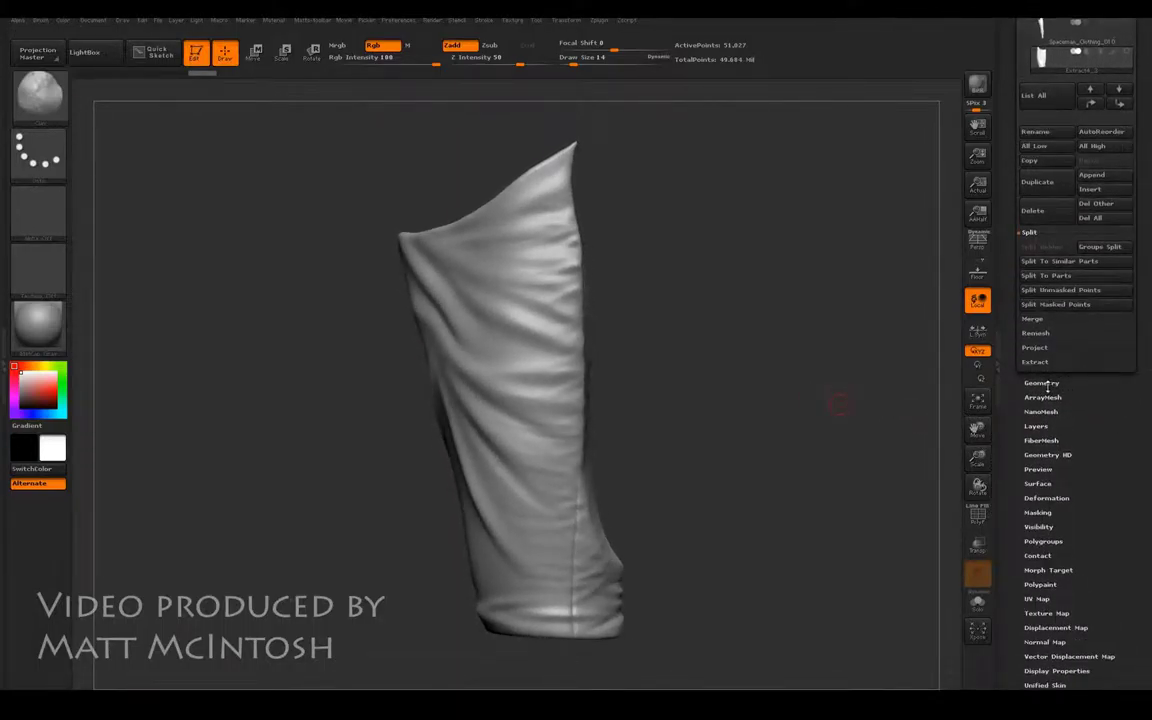
click(1041, 383)
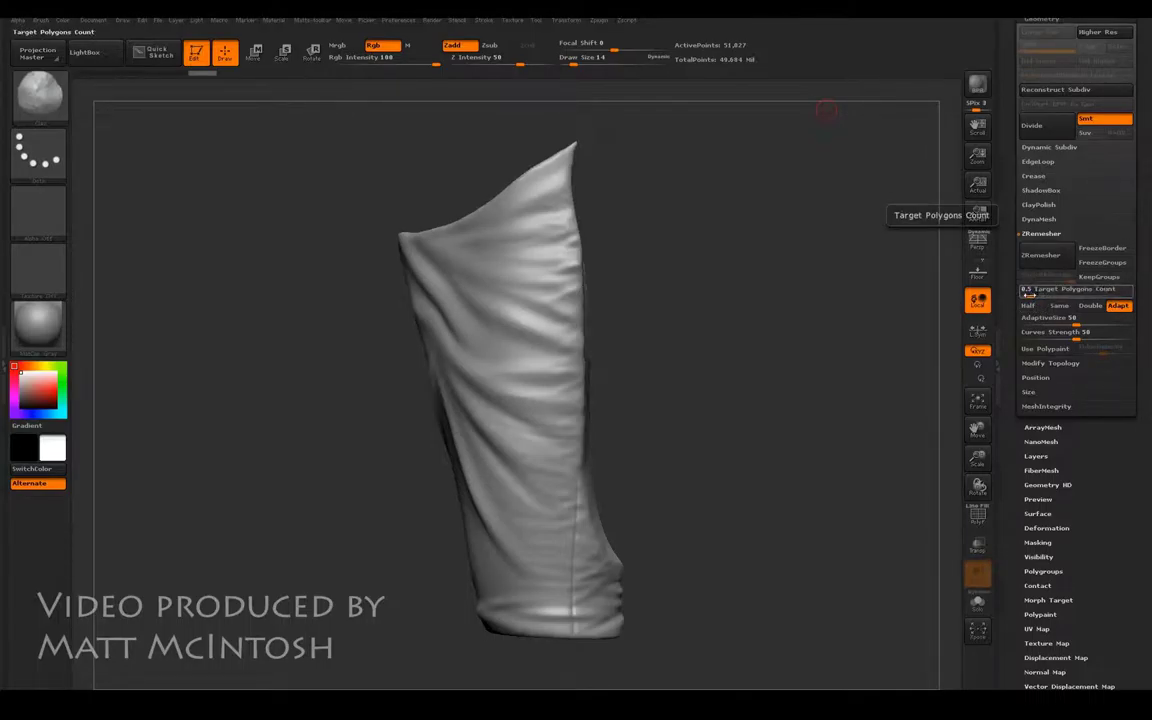
drag(1025, 293, 1038, 291)
text(2)
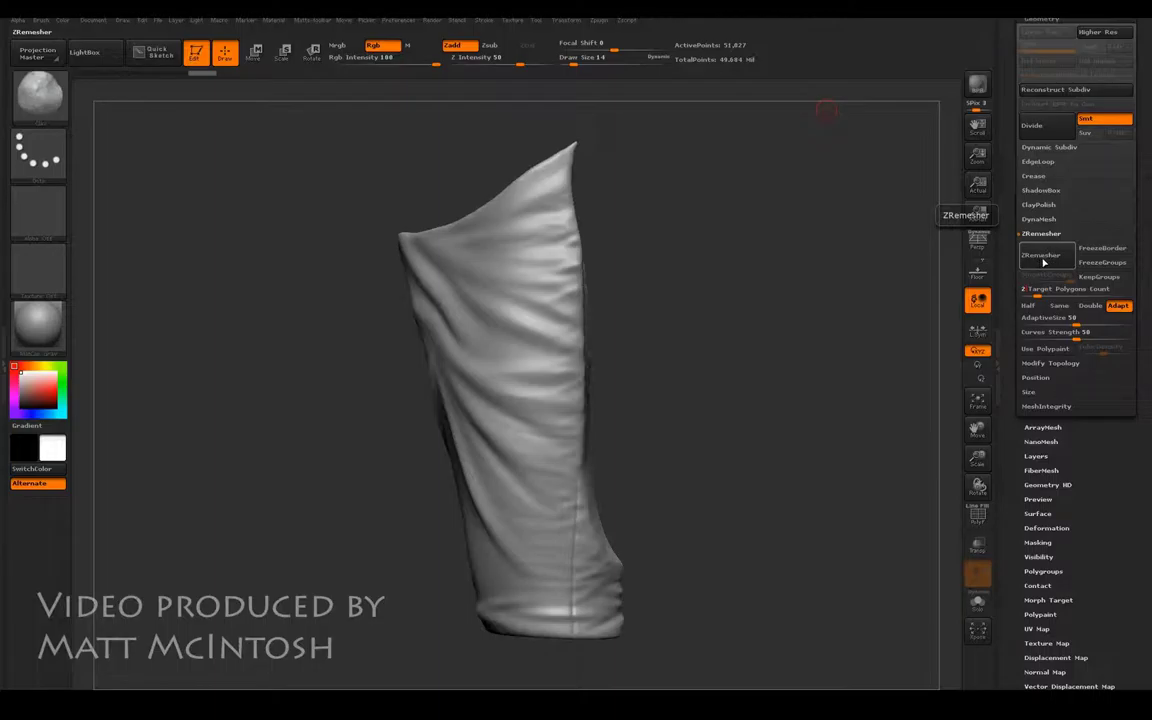
click(1049, 259)
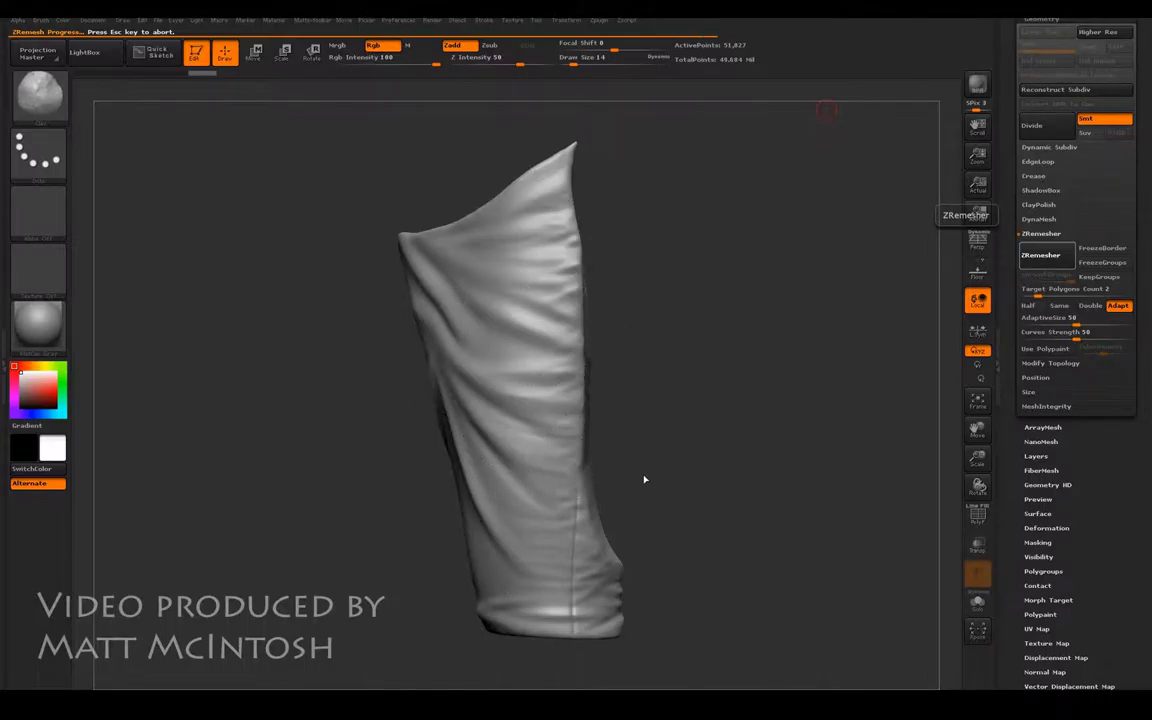
Display the wireframe on the remeshed thigh cloth and examine its edge flow from all sides.
click(972, 522)
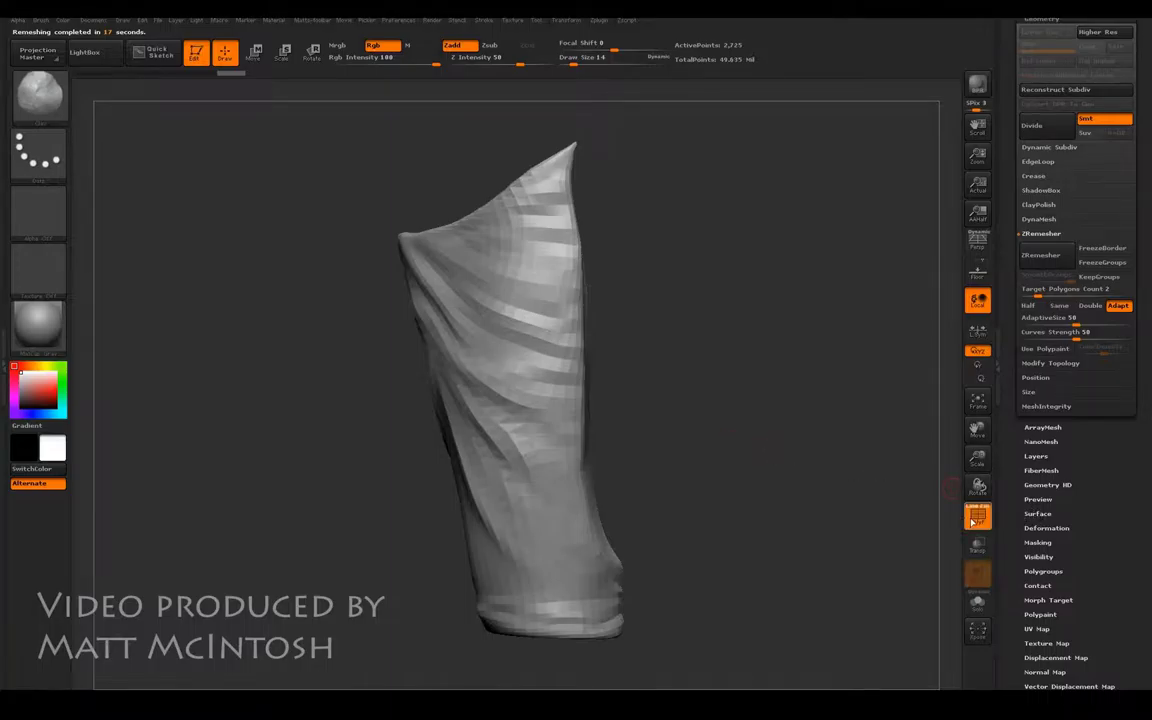
drag(667, 350, 675, 309)
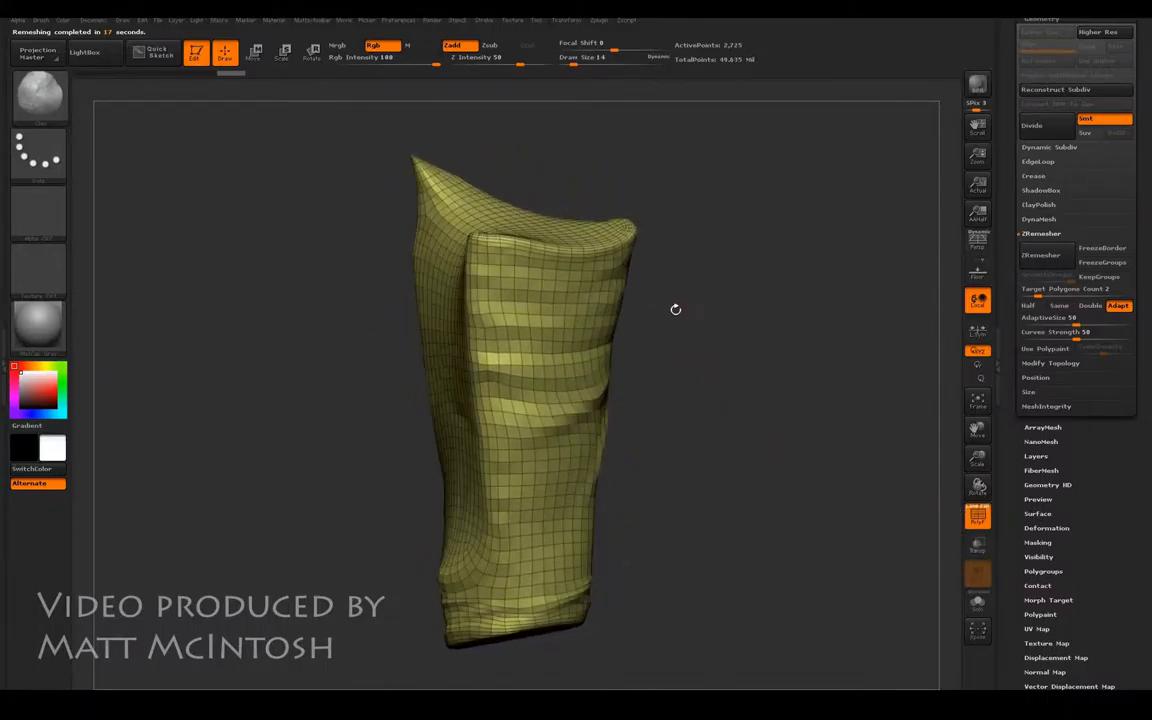
drag(624, 340, 716, 379)
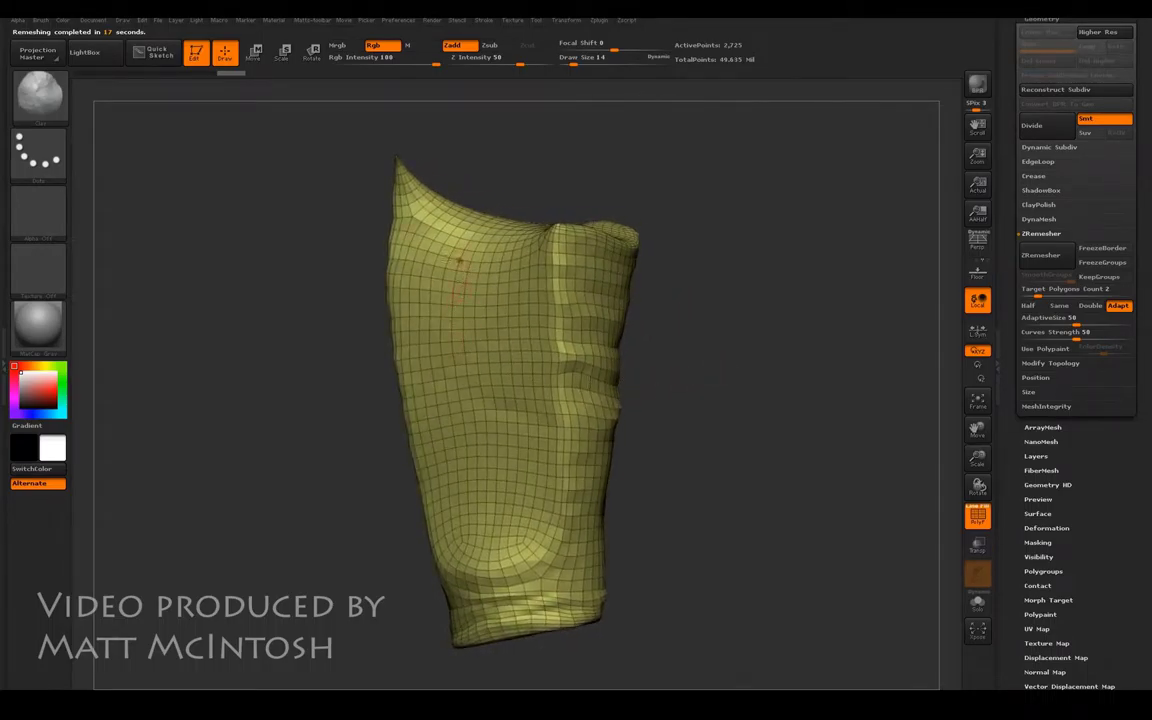
drag(303, 446, 380, 436)
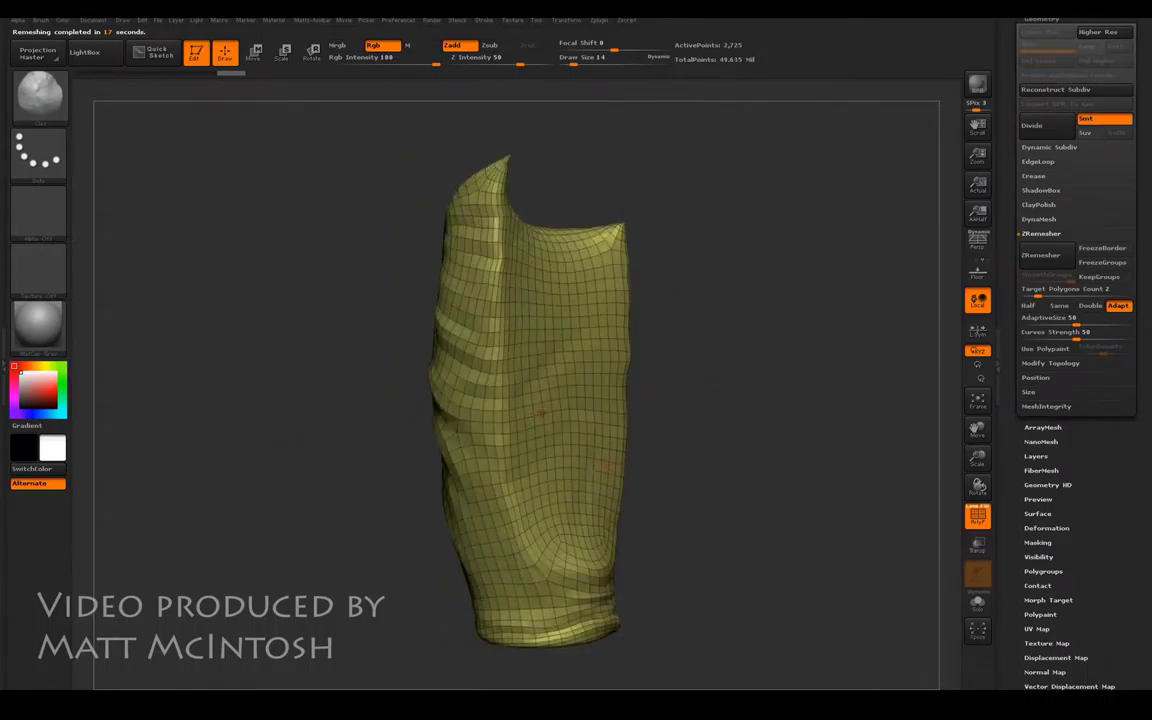
drag(751, 458, 693, 401)
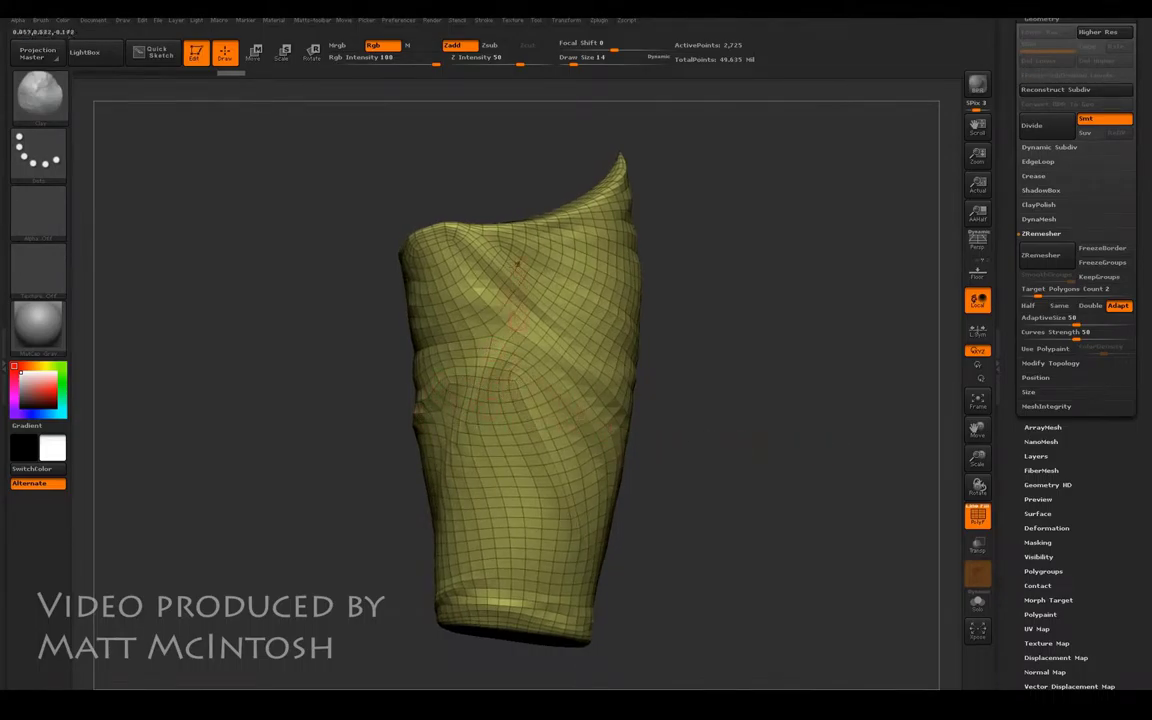
drag(703, 405, 792, 354)
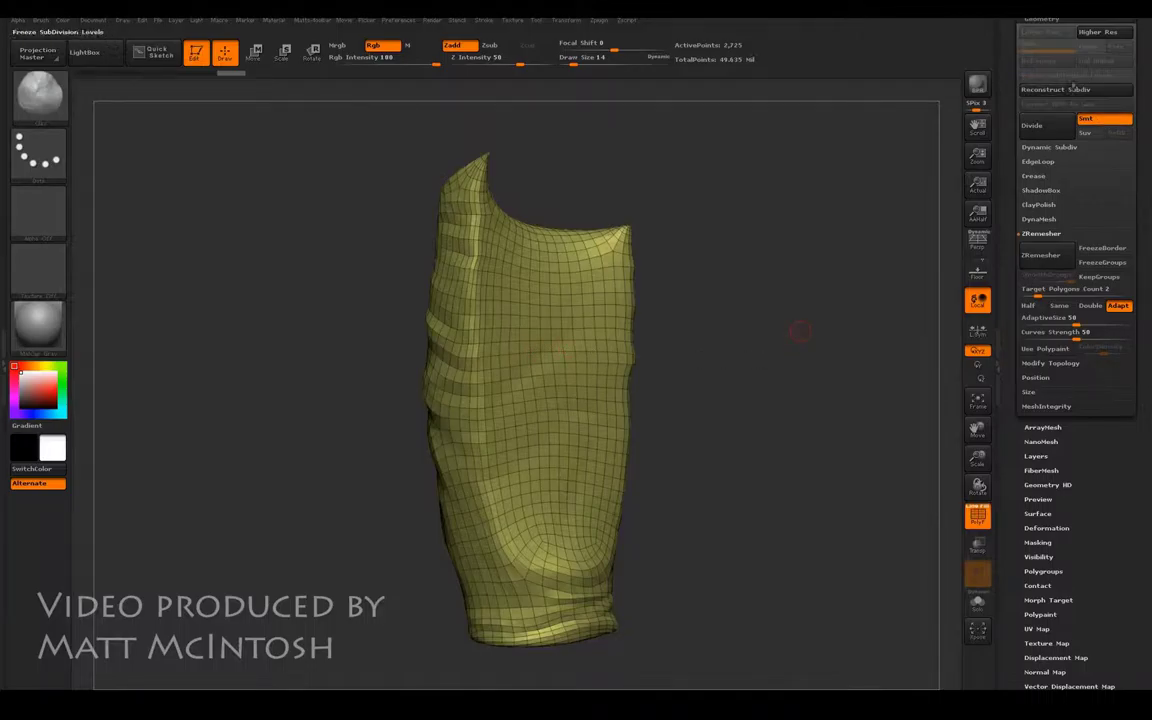
drag(712, 329, 710, 365)
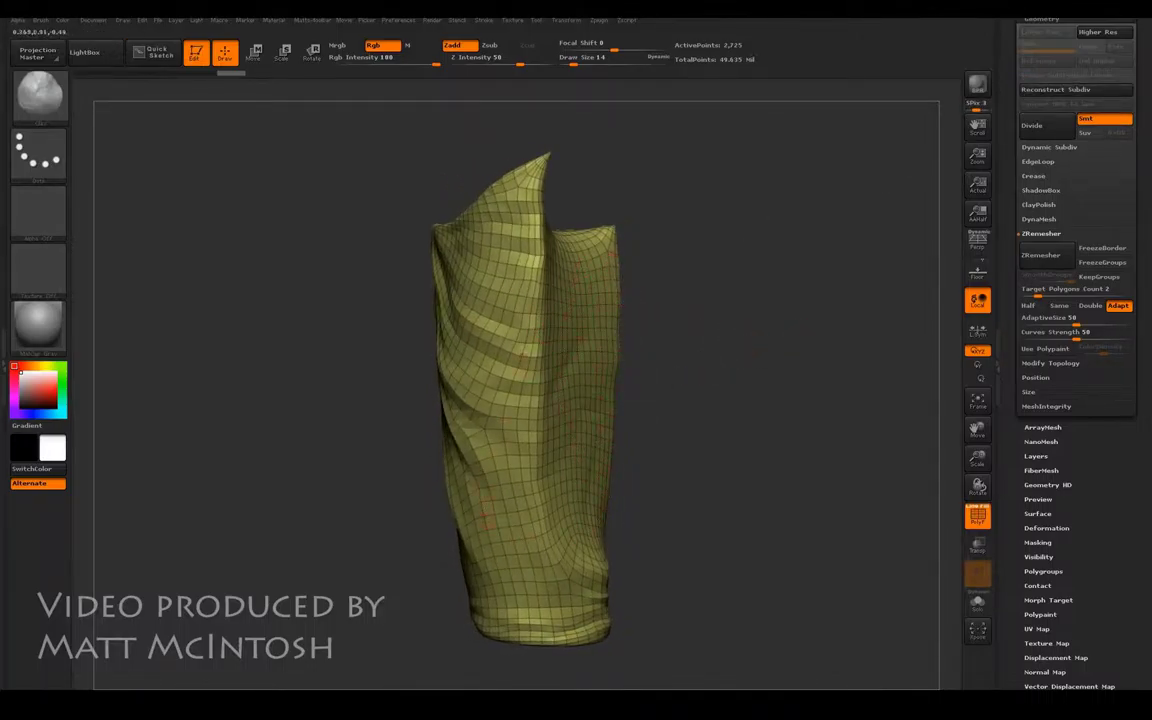
scroll(1046, 20, up, 2)
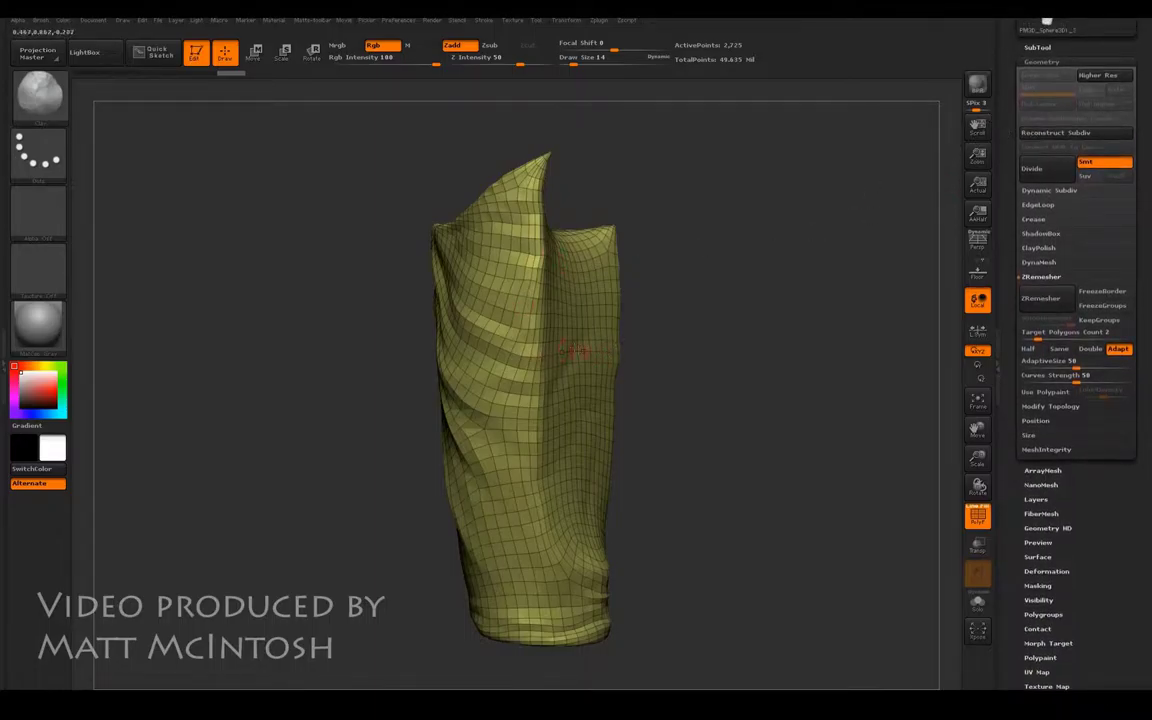
mouse_move(707, 295)
mouse_down()
mouse_move(851, 320)
mouse_move(953, 190)
mouse_up()
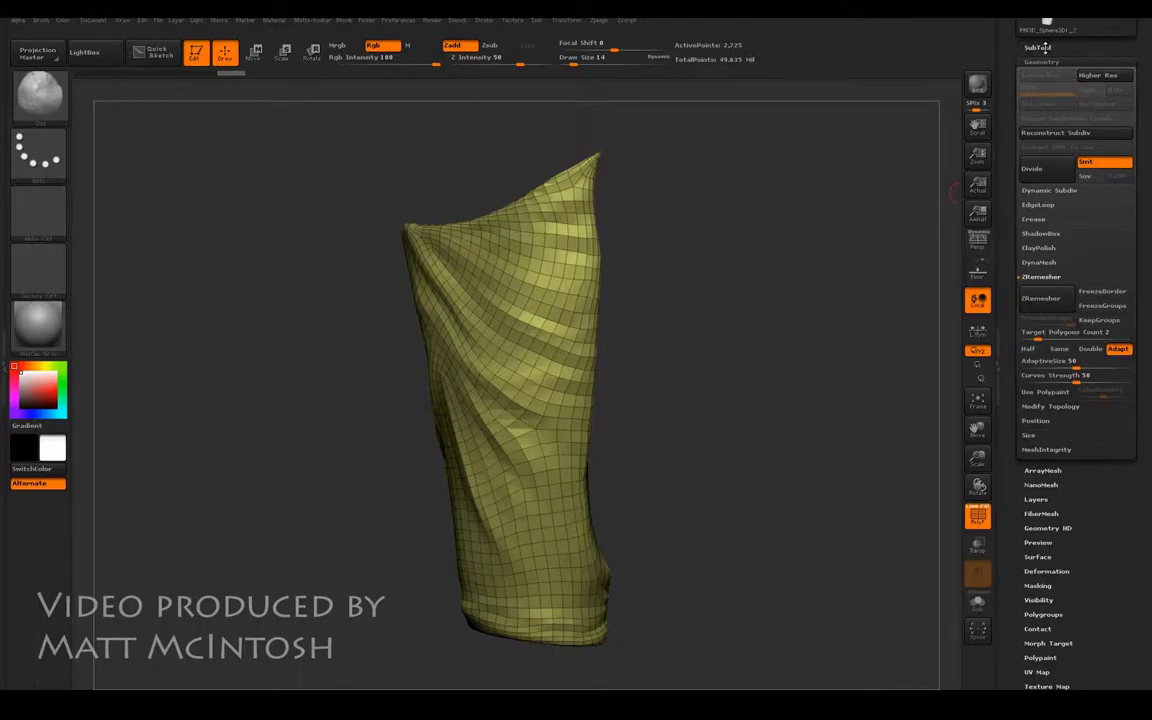
Select the Spaceman_Clothing_010 leg subtool, hide the wireframe, and remesh it with ZRemesher at a target polygon count of 0.5.
click(1040, 47)
mouse_move(1047, 248)
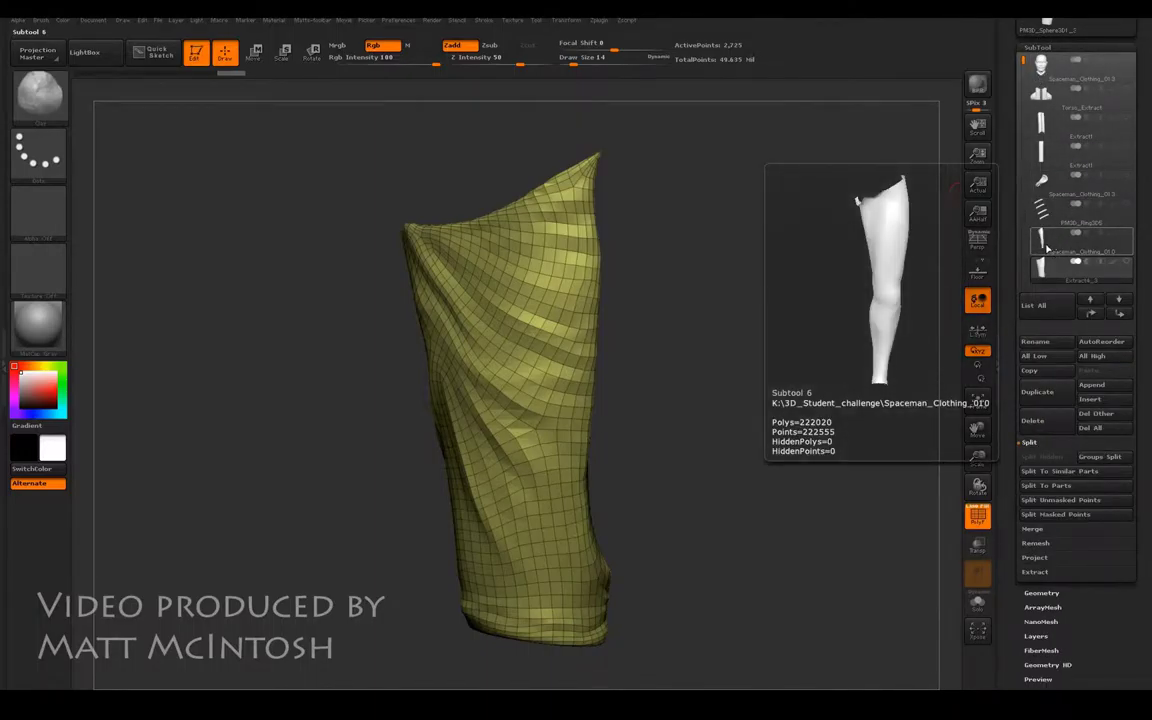
click(1043, 243)
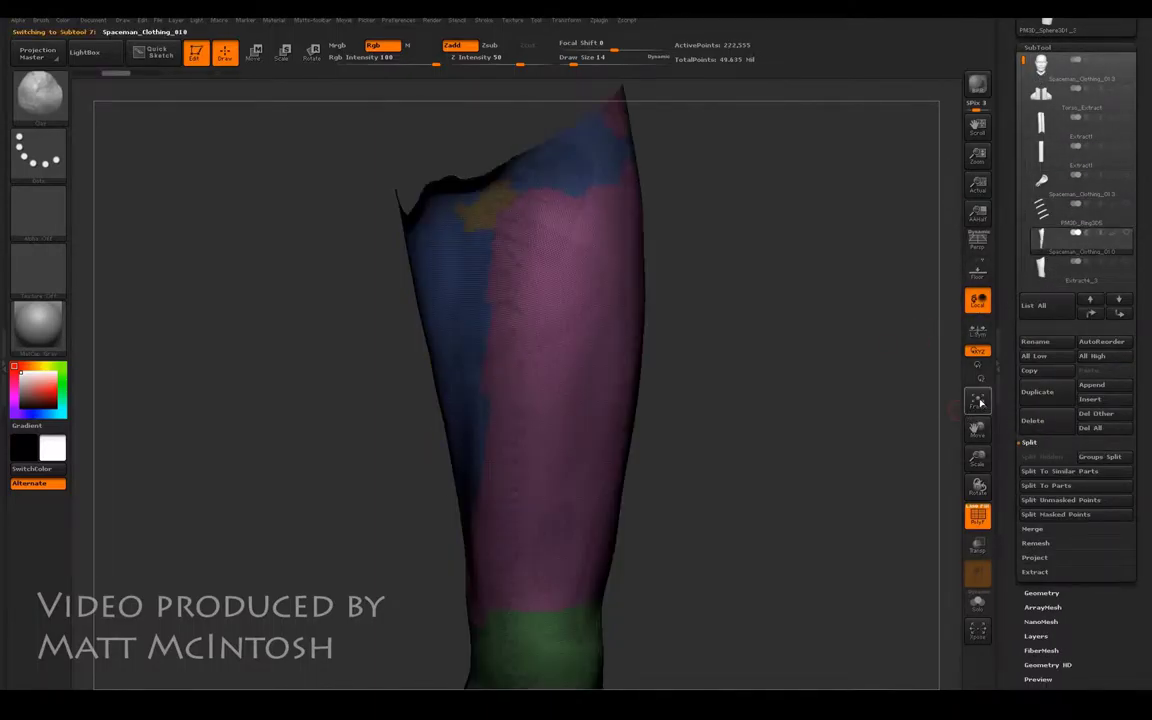
drag(874, 380, 618, 457)
click(980, 518)
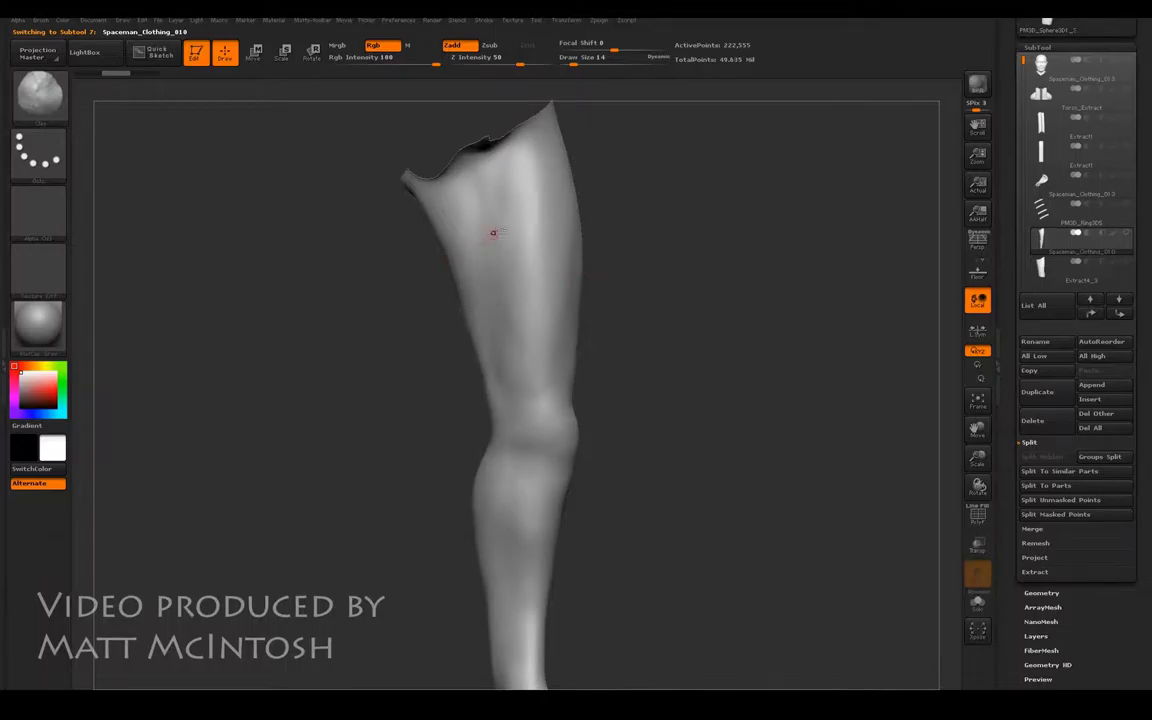
click(1067, 592)
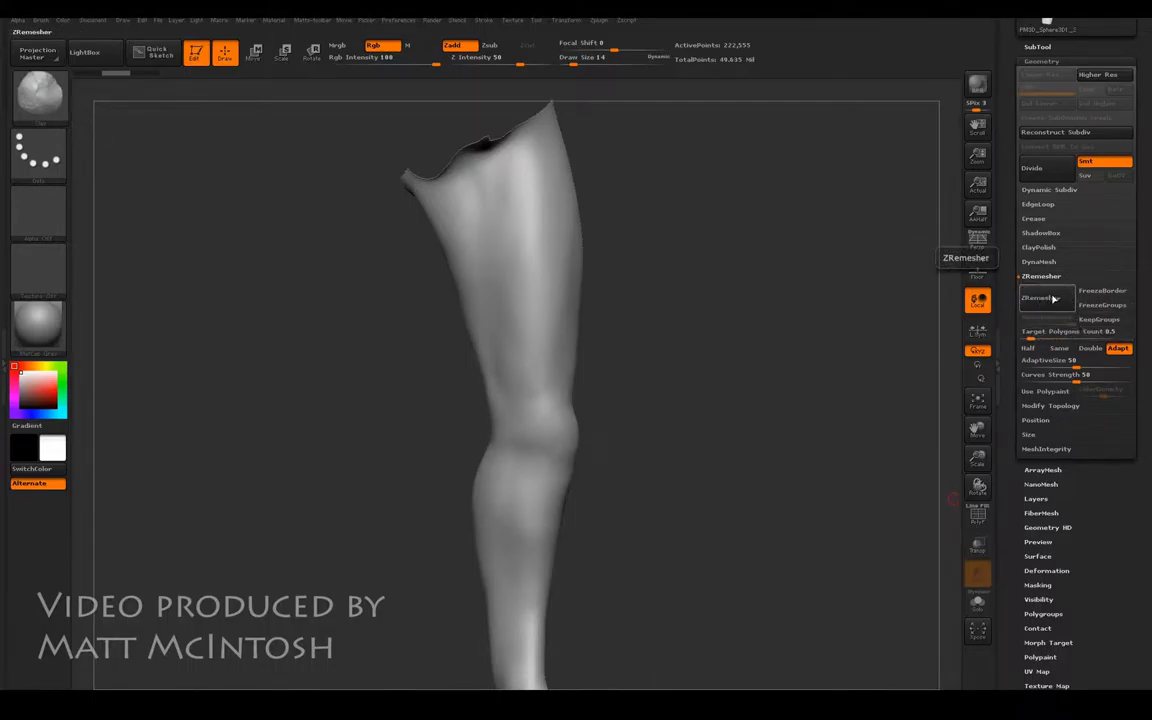
click(1053, 298)
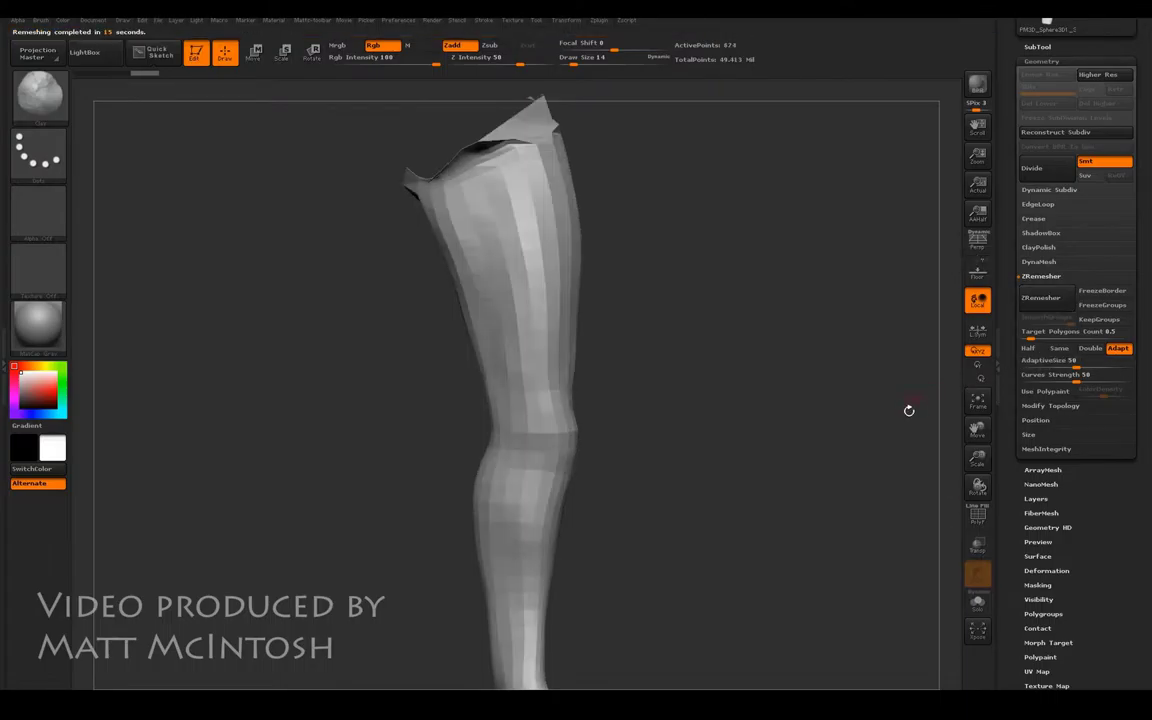
Display the wireframe on the remeshed leg and inspect its topology around the thigh opening, knee and ankle.
key(shift+f)
mouse_move(875, 470)
mouse_down()
mouse_move(745, 400)
mouse_move(743, 463)
mouse_move(711, 392)
mouse_move(772, 505)
mouse_up()
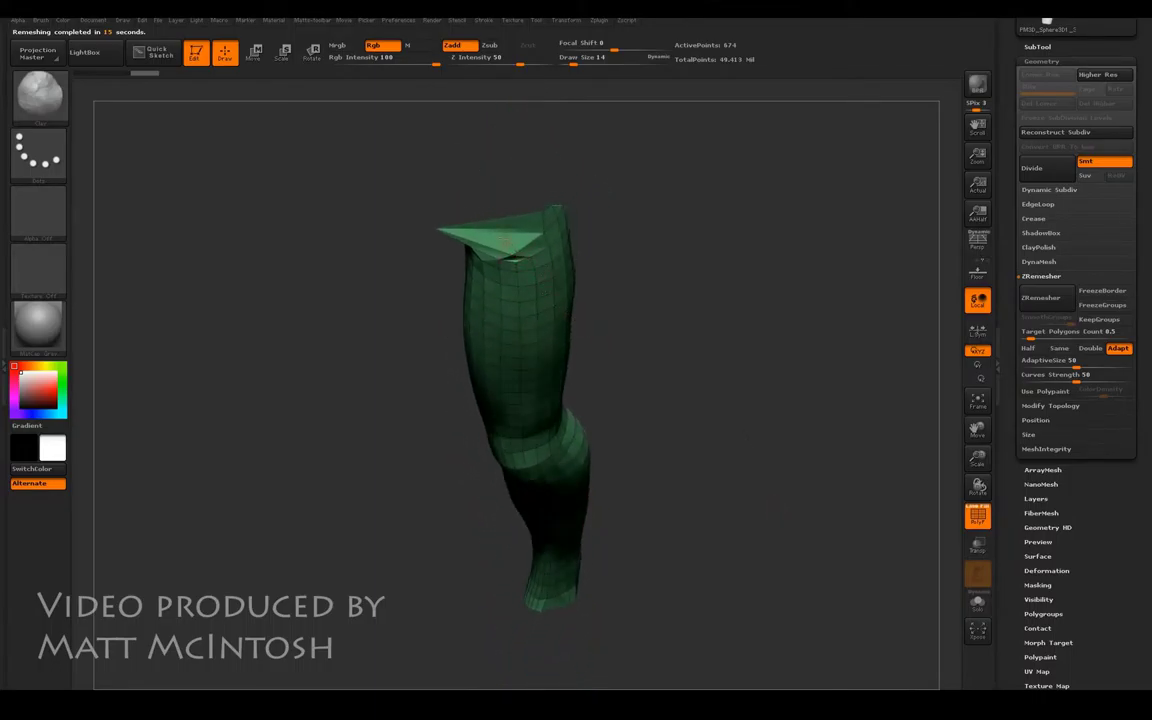
drag(654, 260, 790, 520)
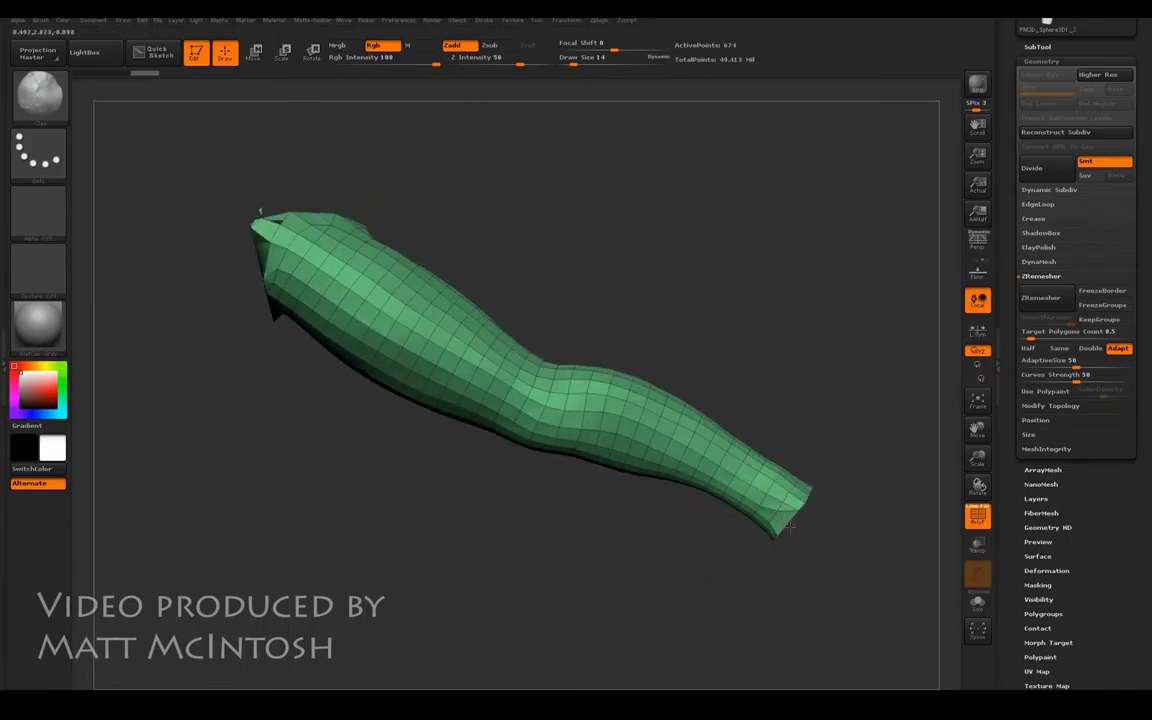
drag(663, 325, 682, 278)
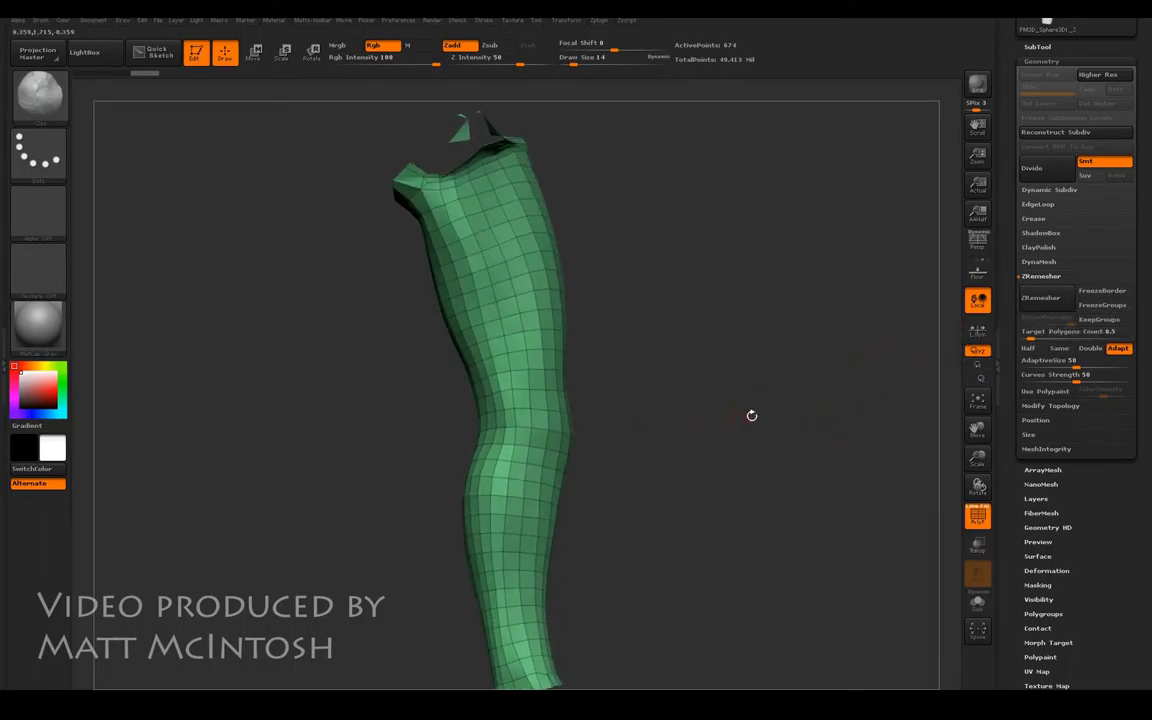
drag(751, 414, 409, 221)
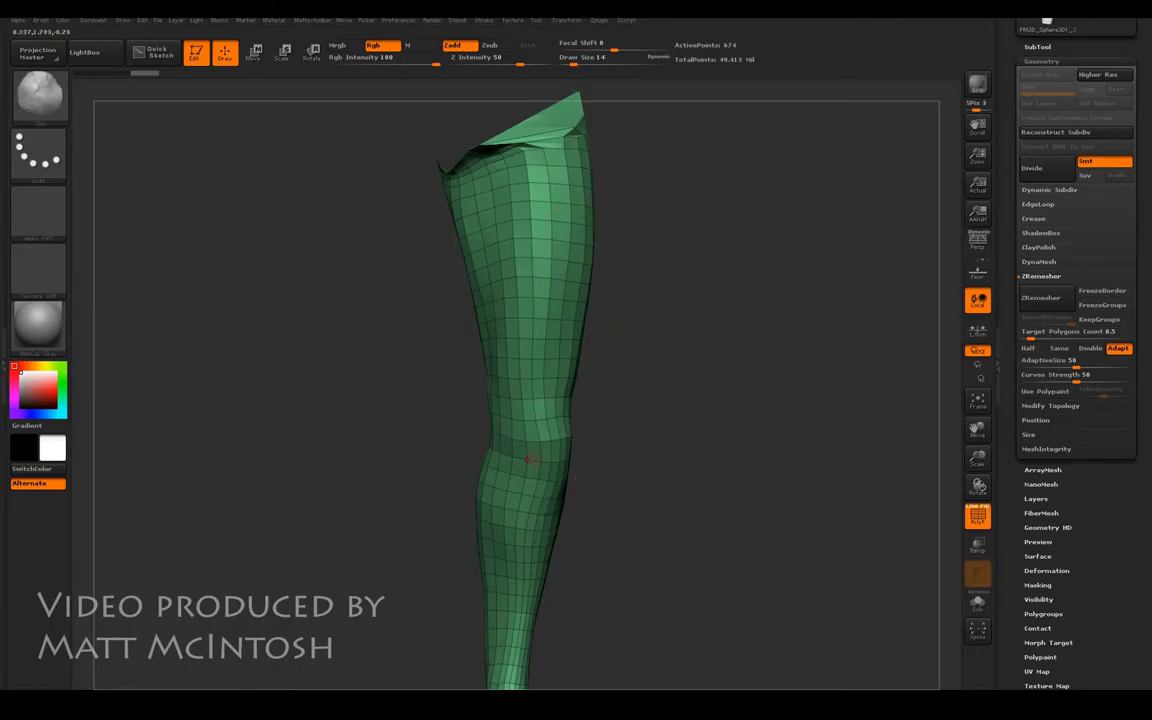